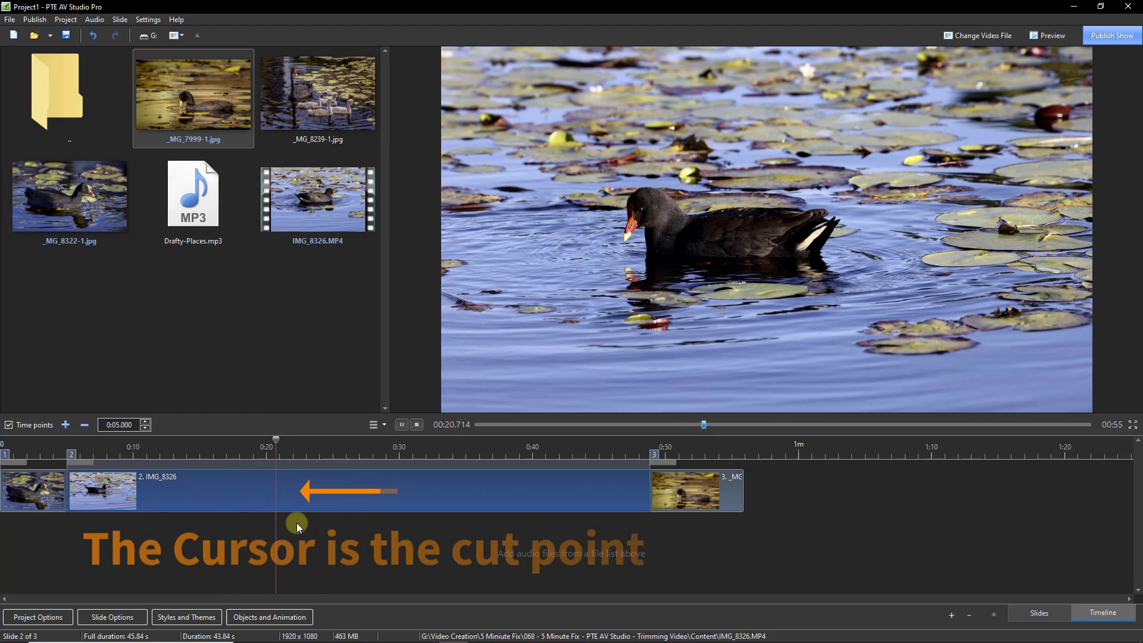
# Pause at the cut point and trim IMG_8326's beginning there, leaving a 28.944 s show.
pyautogui.press('space')
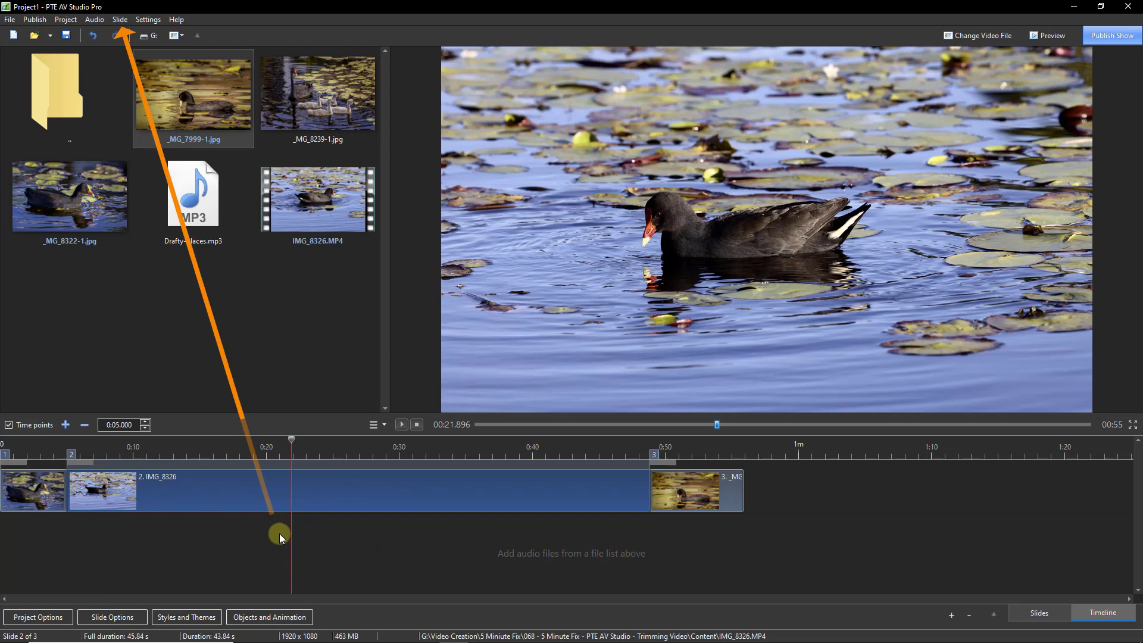
pyautogui.rightClick(291, 491)
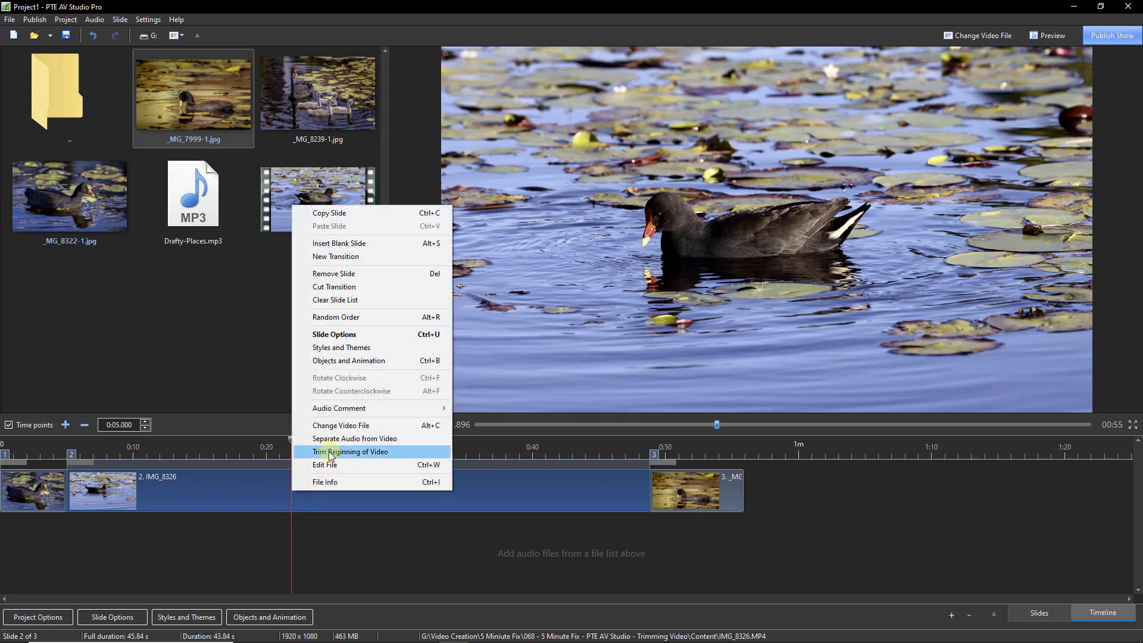
pyautogui.click(415, 453)
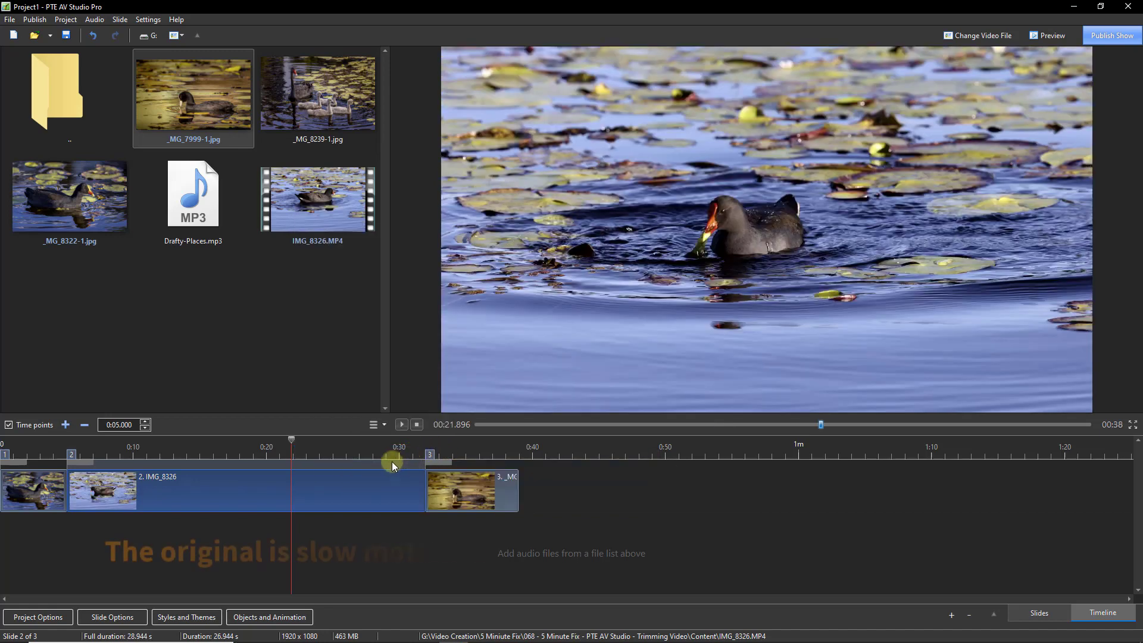
# Play the moorhen clip from the start of slide 2 to check its trimmed opening.
pyautogui.moveTo(292, 439); pyautogui.dragTo(216, 450)
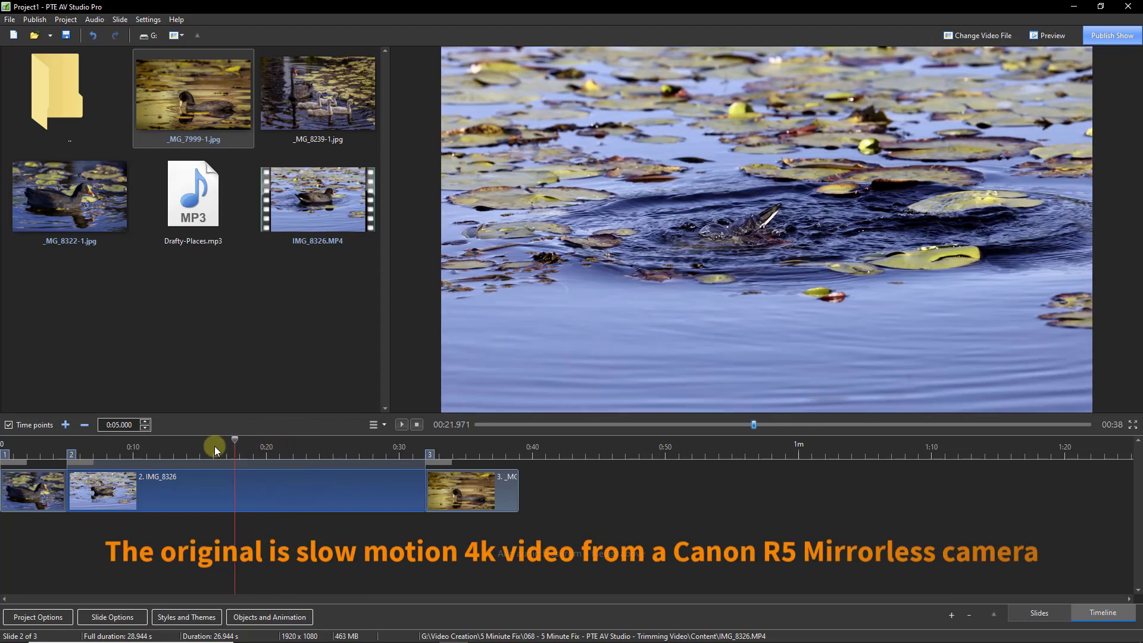
pyautogui.click(72, 455)
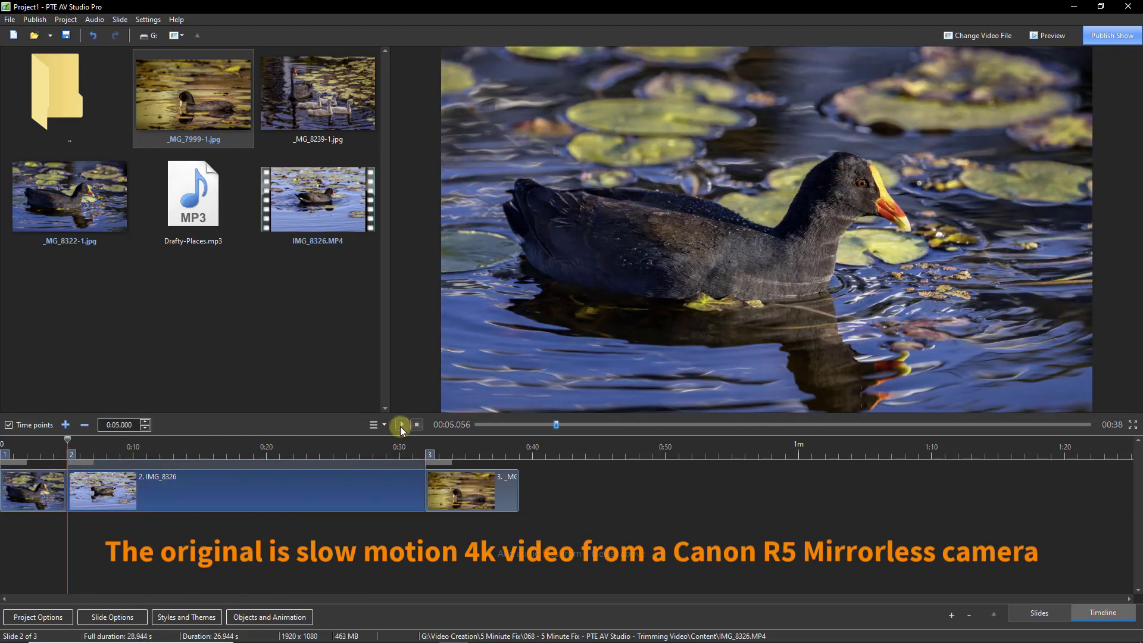
pyautogui.click(402, 425)
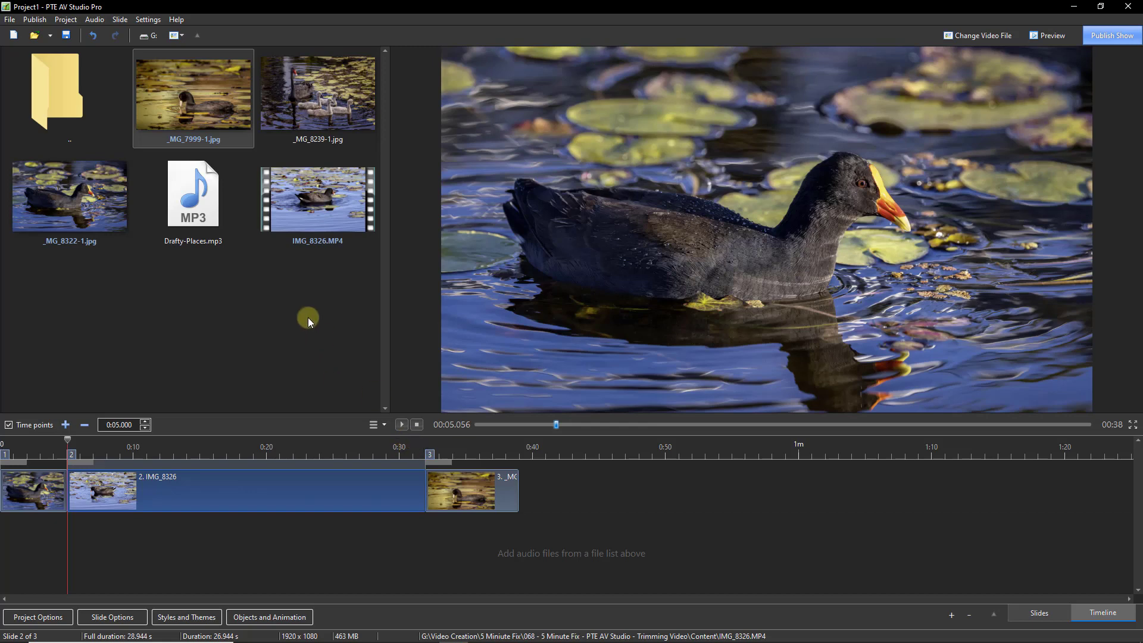
# Add Drafty-Places.mp3 as the soundtrack and move slide 3's start to about 0:22.5.
pyautogui.moveTo(192, 189); pyautogui.dragTo(61, 543)
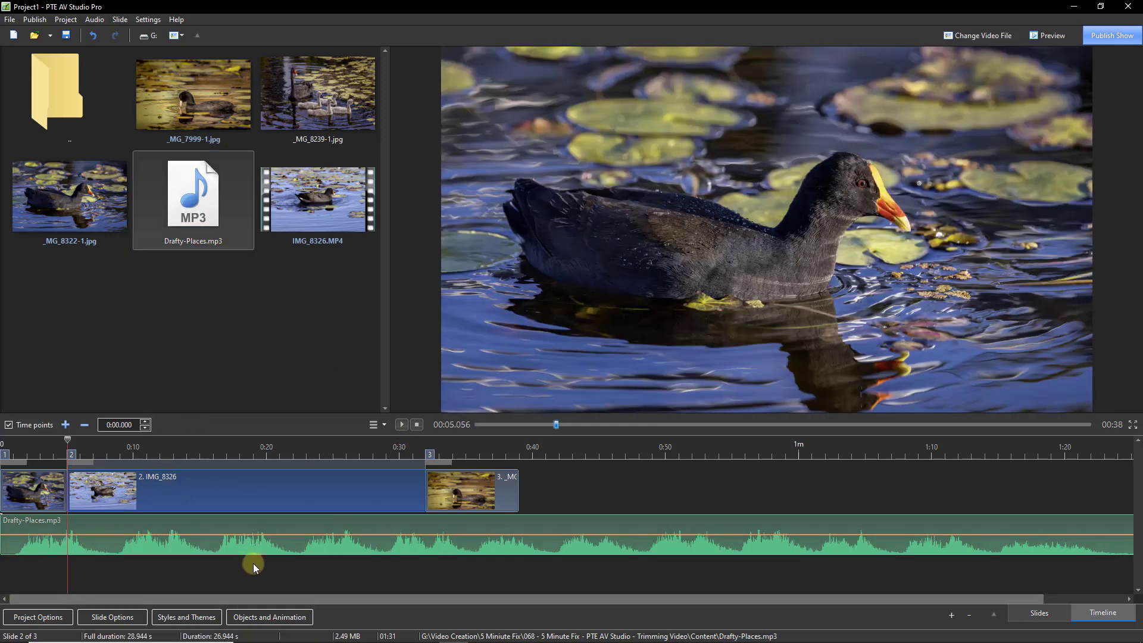
pyautogui.click(431, 456)
pyautogui.moveTo(431, 457); pyautogui.dragTo(303, 472)
pyautogui.click(76, 481)
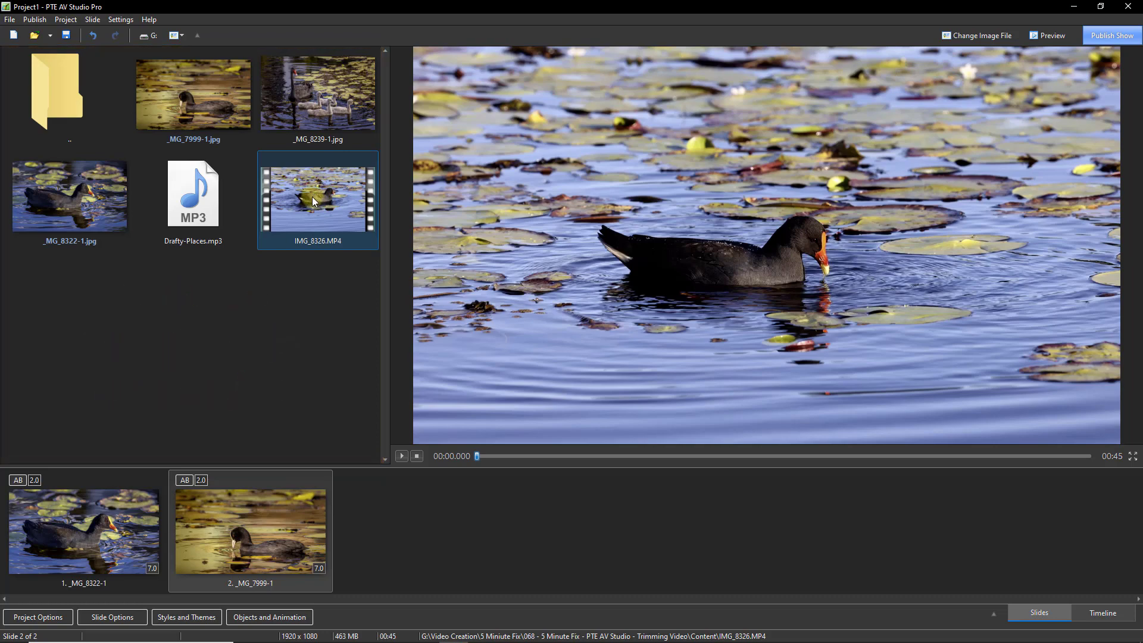
# Open Convert/Trim Video Clip for IMG_8326.MP4 and bring up its Trim Video settings.
pyautogui.rightClick(312, 196)
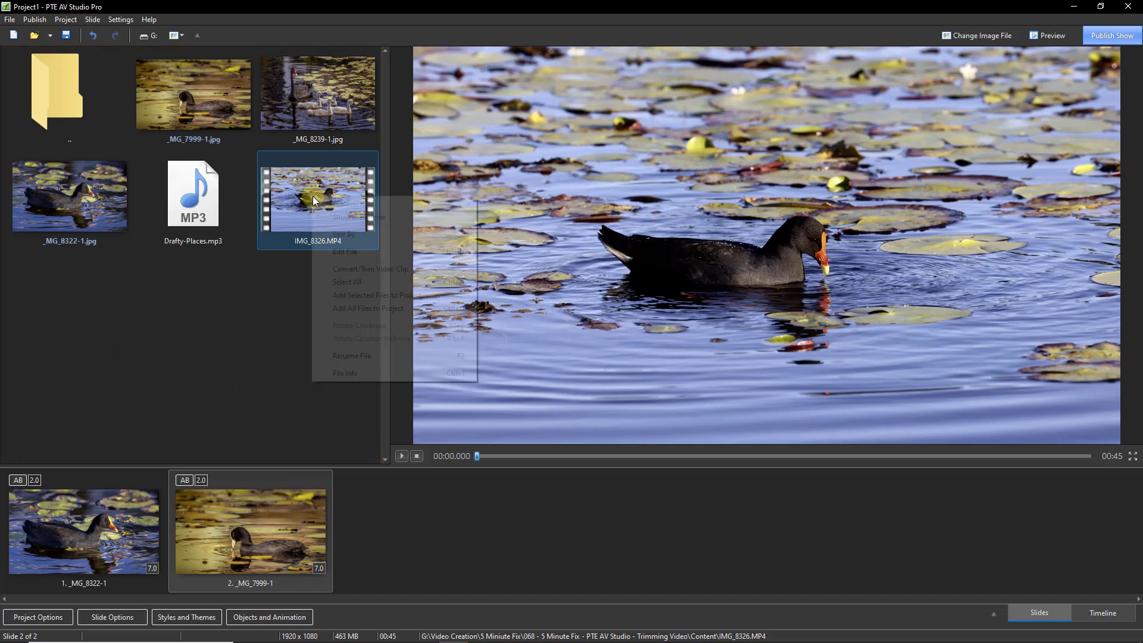
pyautogui.click(344, 269)
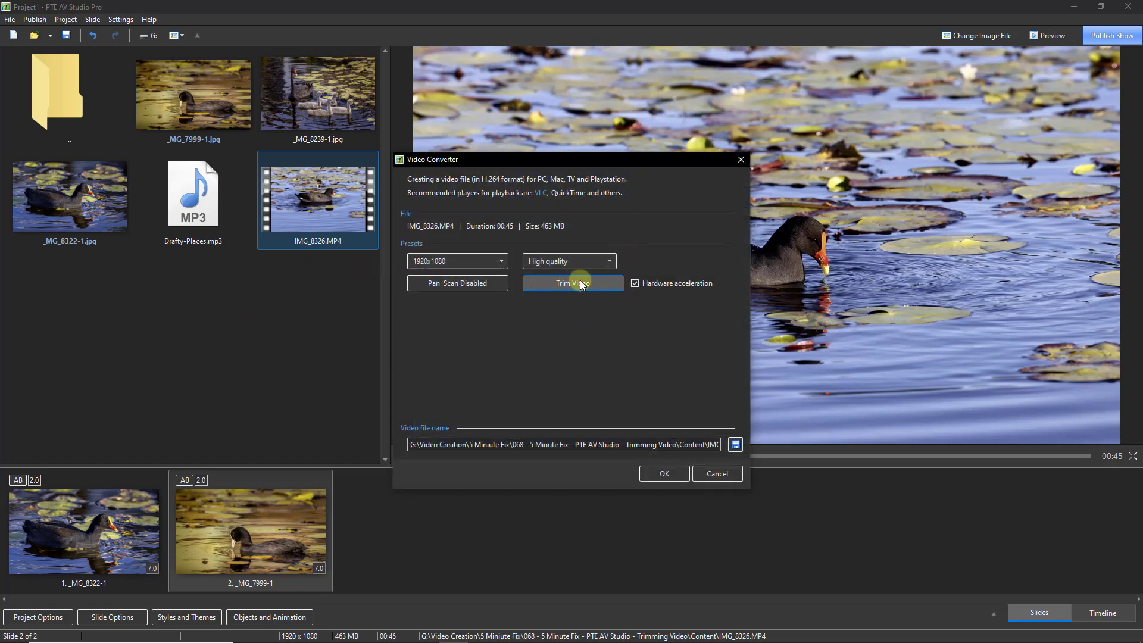
pyautogui.click(602, 284)
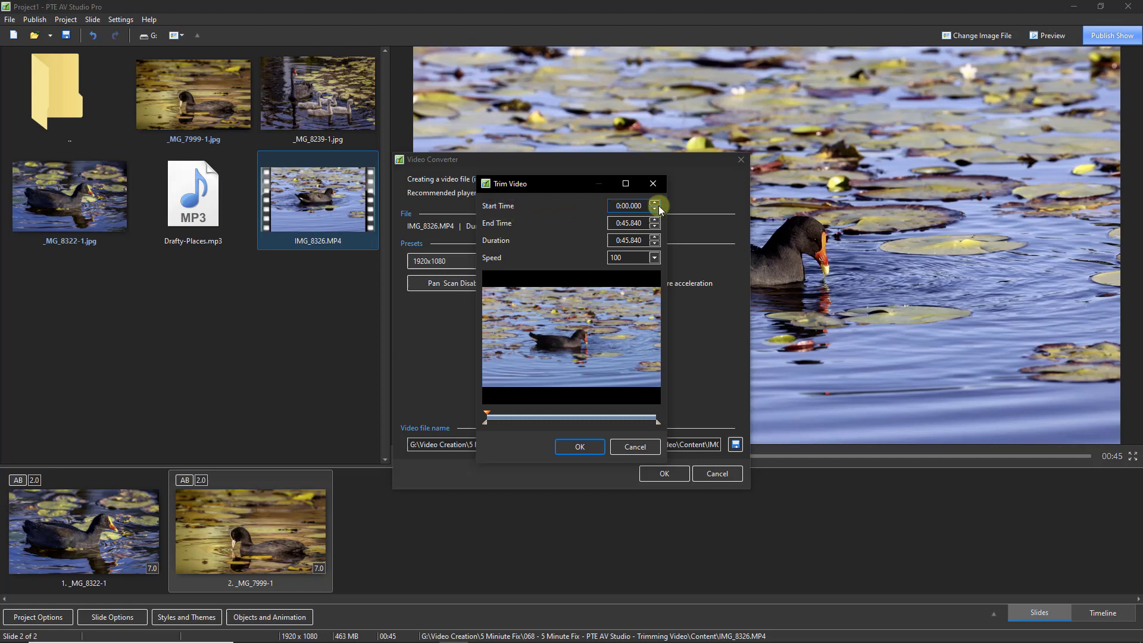
# Raise the Trim Video start time to roughly 0:17.500 with its spin buttons.
pyautogui.click(654, 203)
pyautogui.click(655, 203)
pyautogui.click(655, 203)
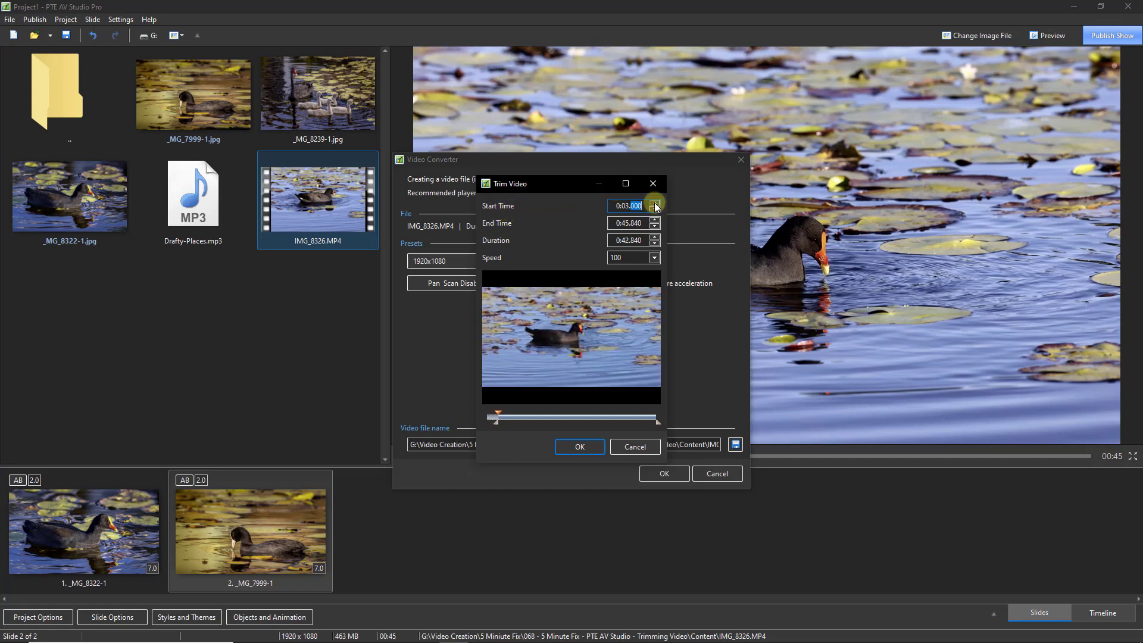
pyautogui.tripleClick(655, 203)
pyautogui.click(655, 203)
pyautogui.doubleClick(654, 203)
pyautogui.tripleClick(655, 203)
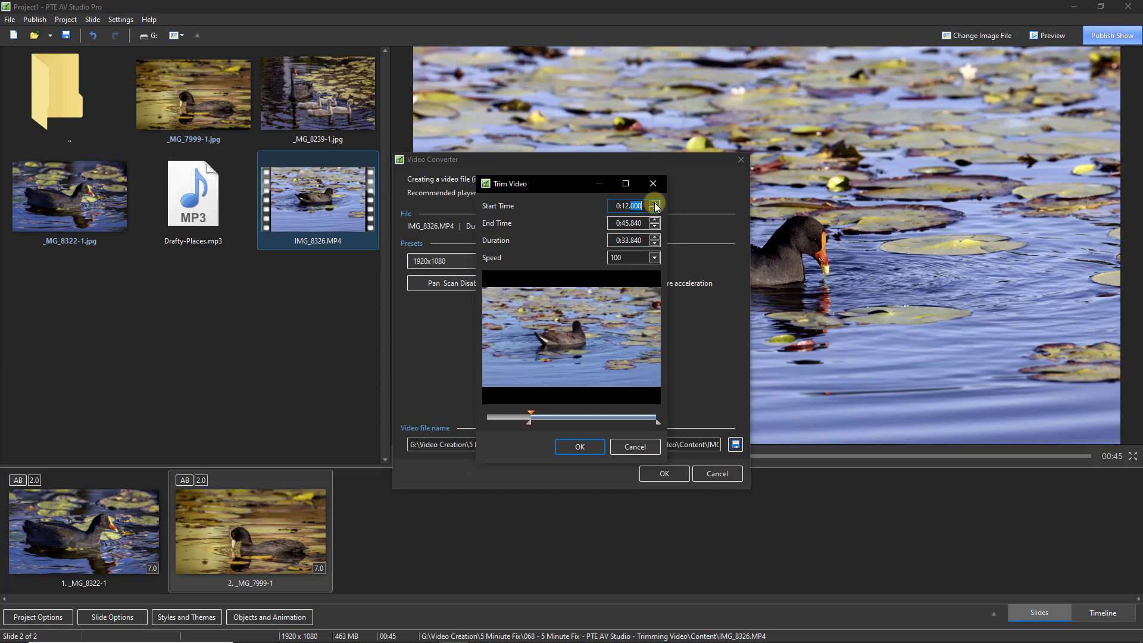
pyautogui.doubleClick(655, 203)
pyautogui.doubleClick(655, 203)
pyautogui.doubleClick(655, 203)
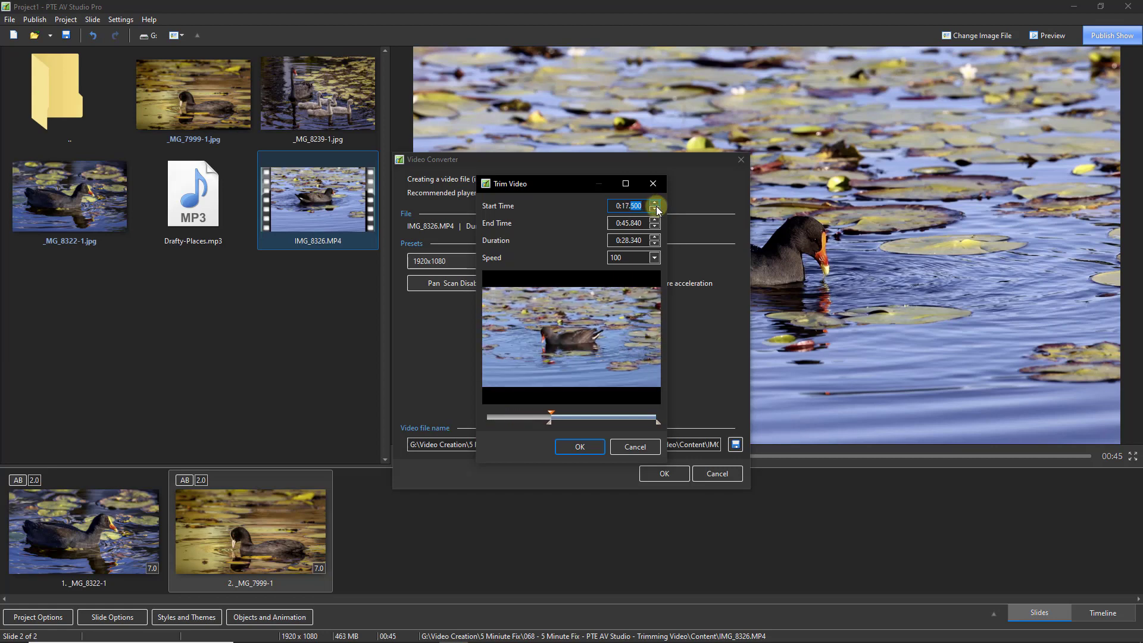
# Fine-tune the start time to exactly 0:20.000, leaving 0:25.840 of footage.
pyautogui.click(655, 209)
pyautogui.click(655, 209)
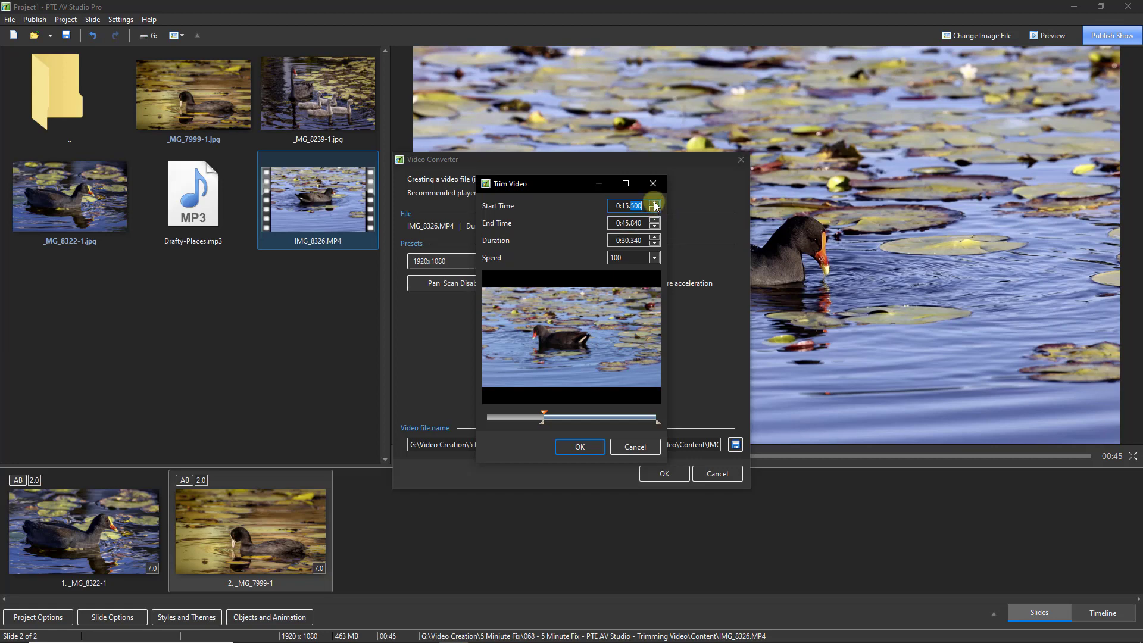
pyautogui.click(655, 203)
pyautogui.click(655, 203)
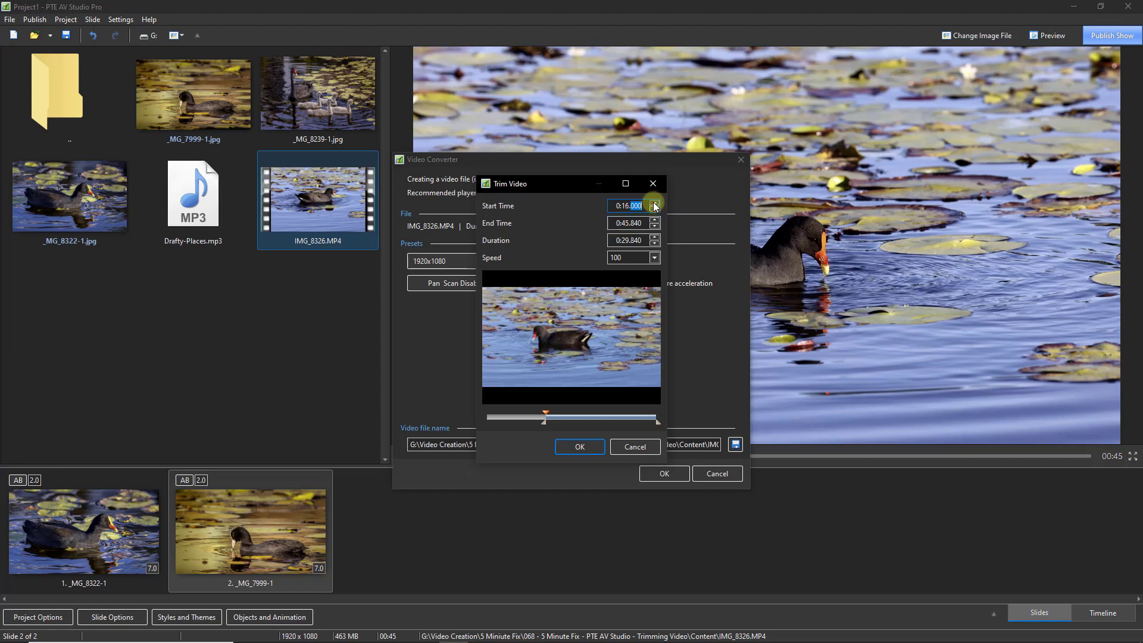
pyautogui.click(655, 203)
pyautogui.click(655, 203)
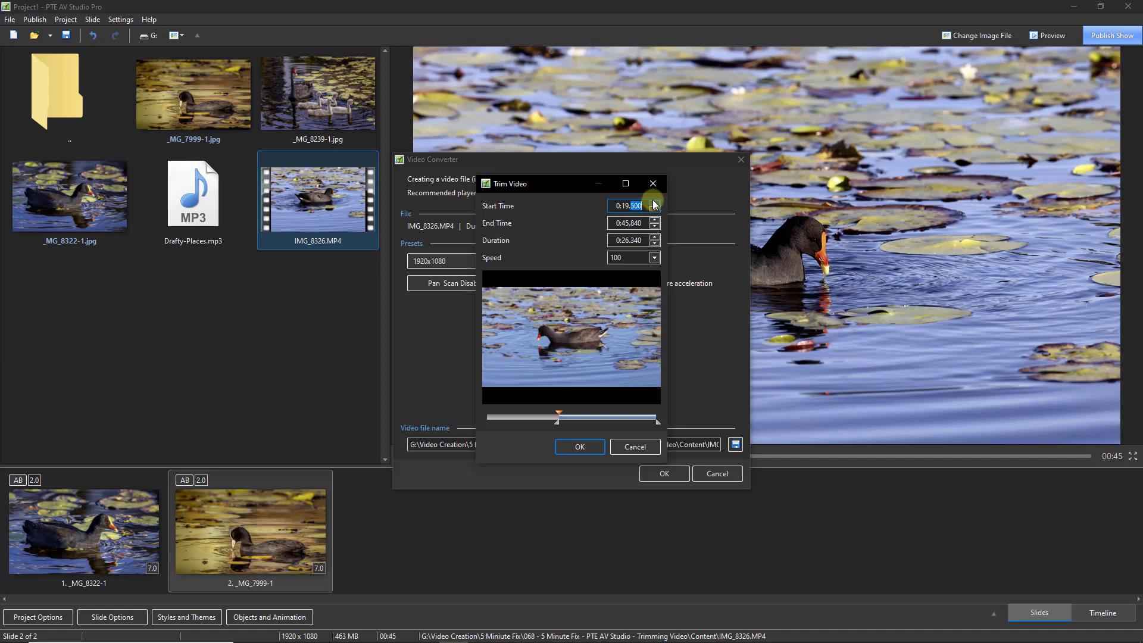
pyautogui.click(655, 204)
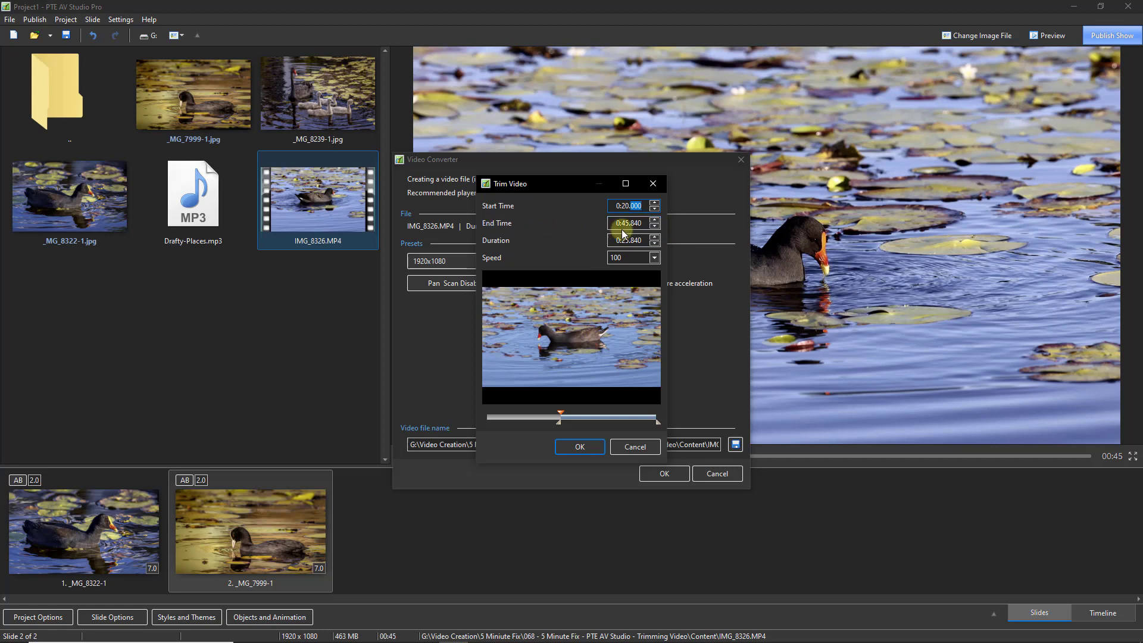
# Lower the end time and set the duration to 0:15.840, ending at 0:35.840.
pyautogui.click(655, 227)
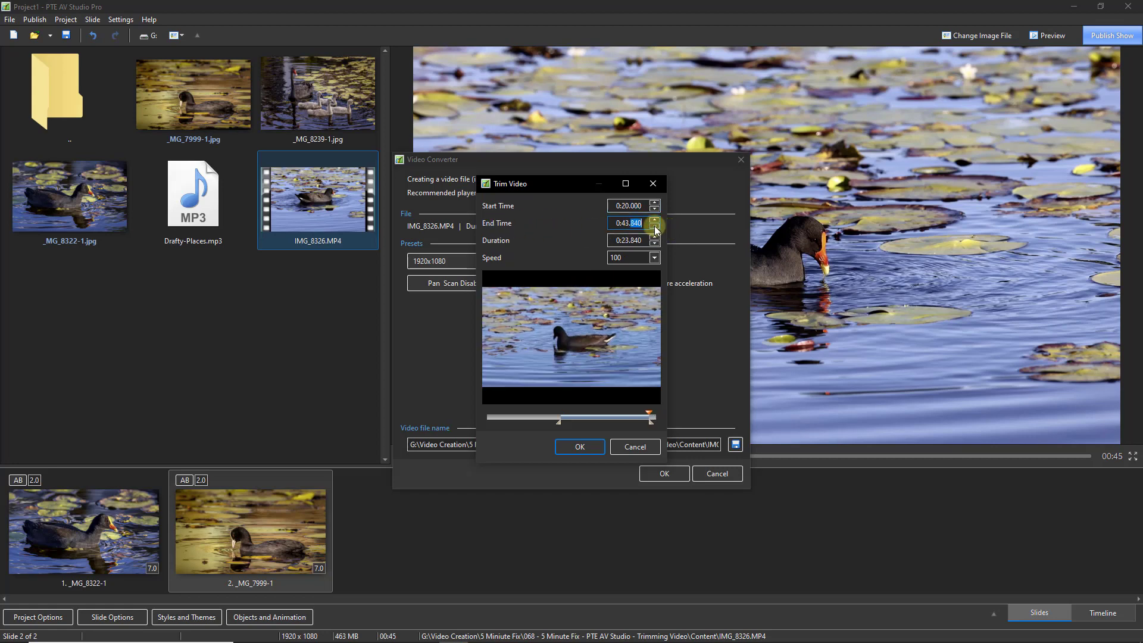
pyautogui.moveTo(655, 227); pyautogui.dragTo(655, 227)
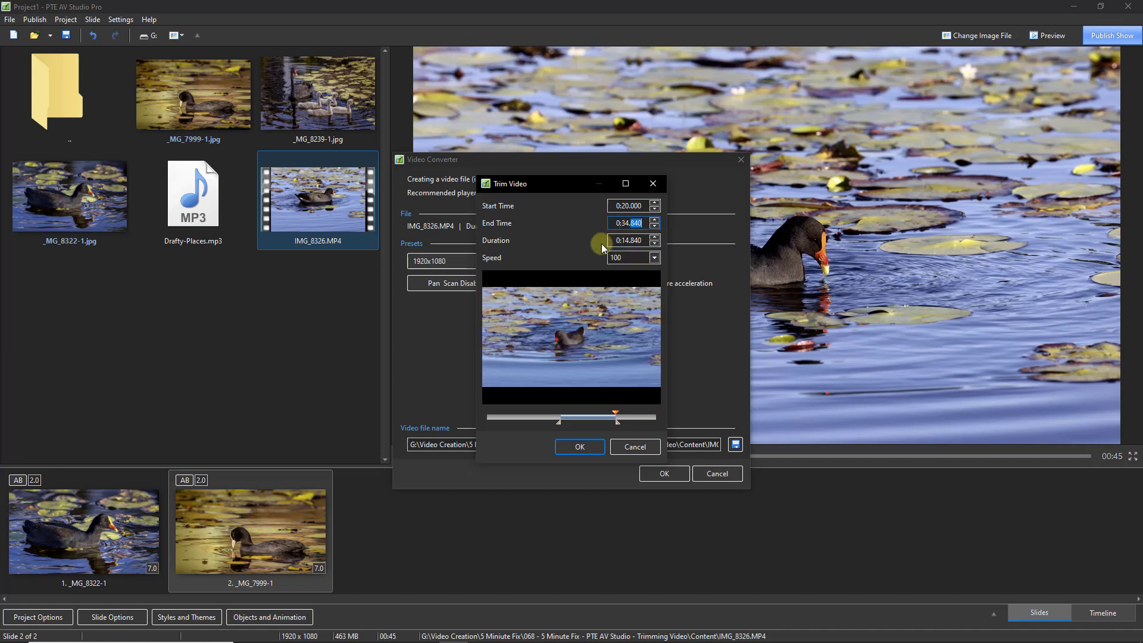
pyautogui.click(655, 237)
pyautogui.click(655, 237)
pyautogui.click(654, 238)
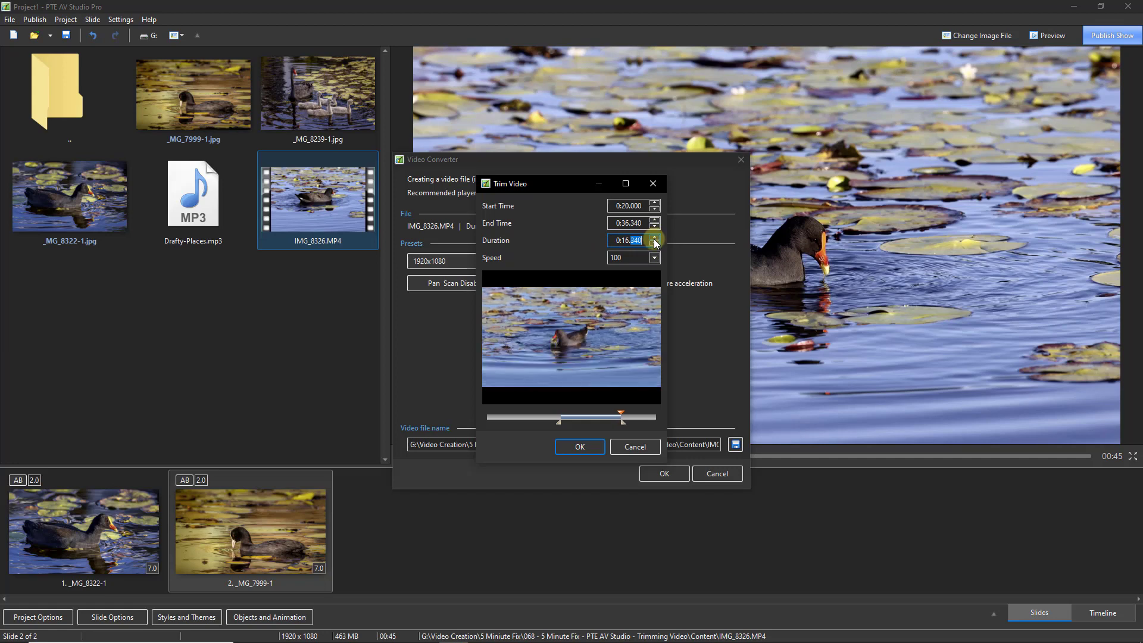
pyautogui.click(655, 244)
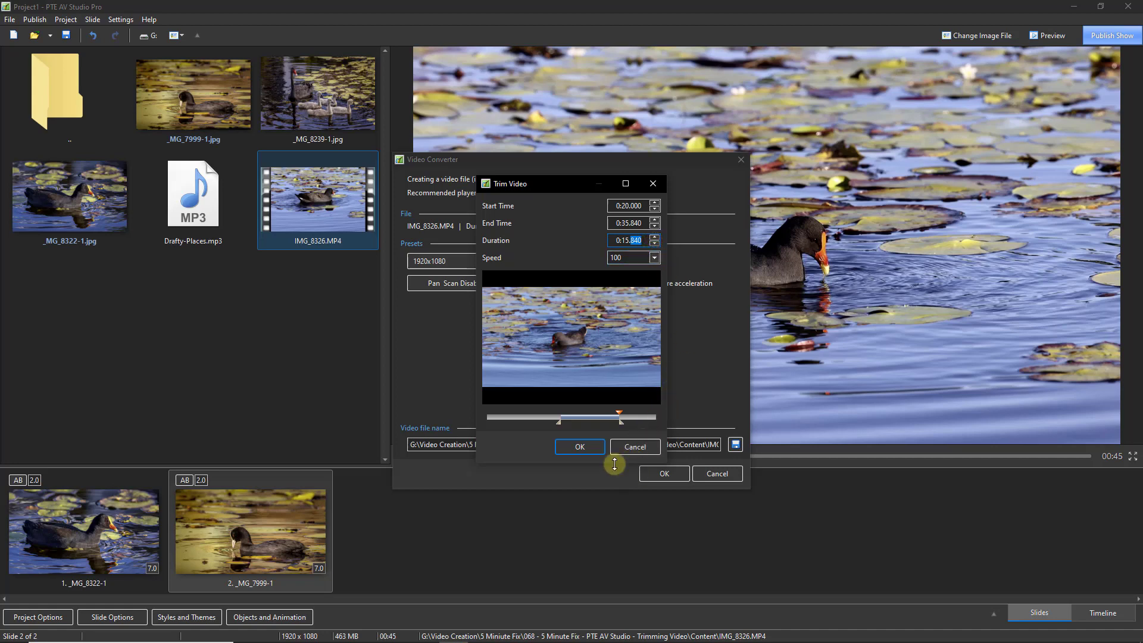
# Confirm the trim and encode IMG_8326.converted.mp4 at 1920x1080, closing the window when done.
pyautogui.click(578, 453)
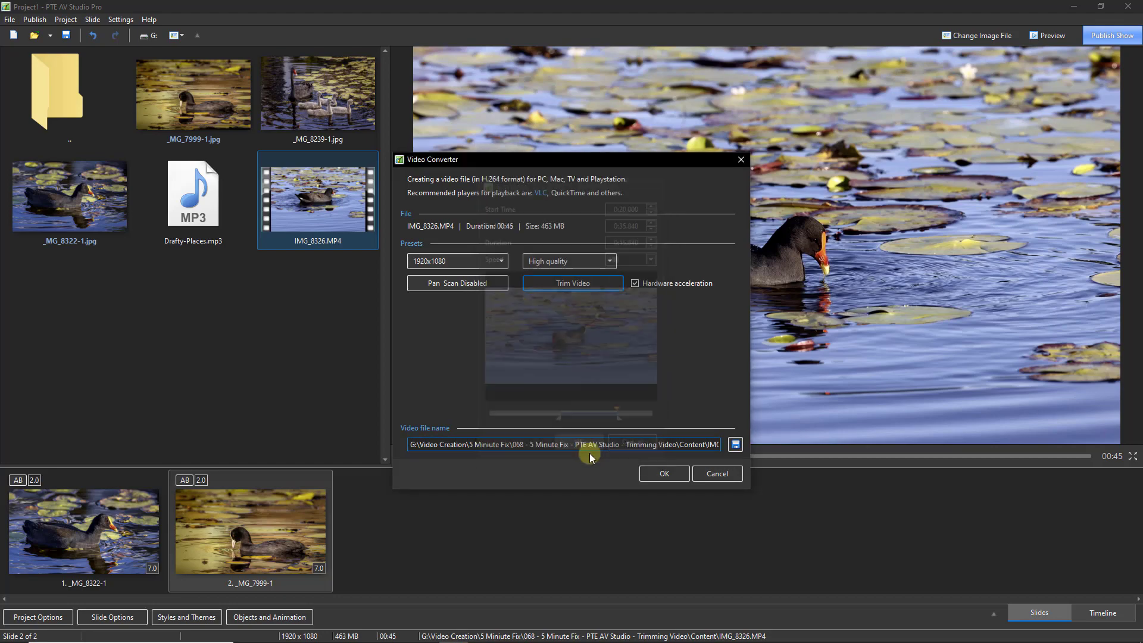
pyautogui.click(661, 474)
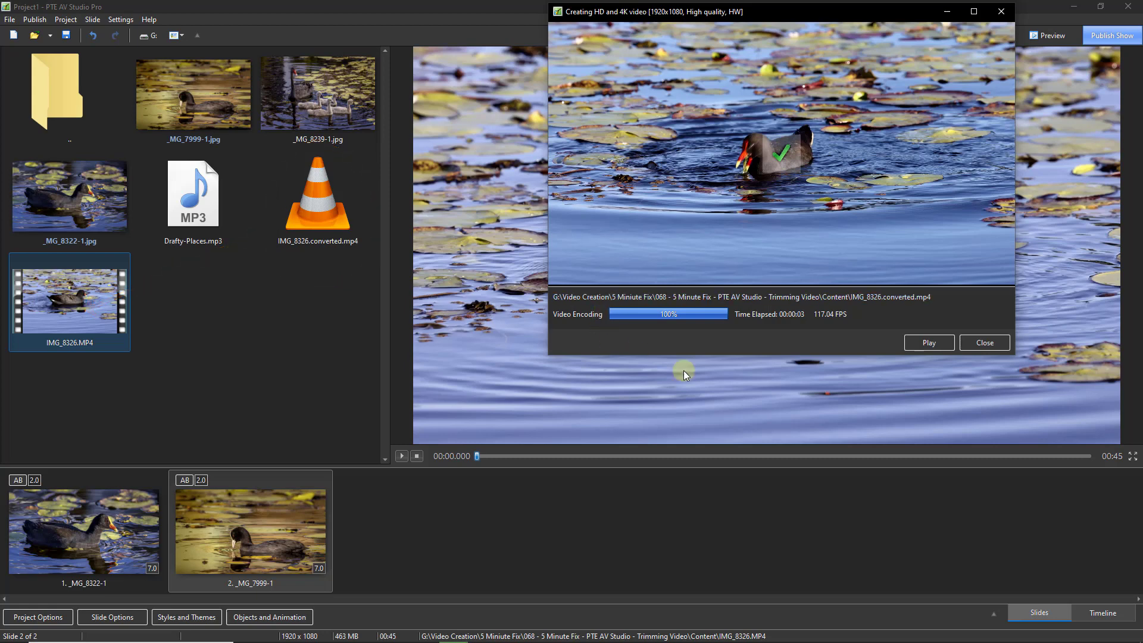
pyautogui.click(983, 342)
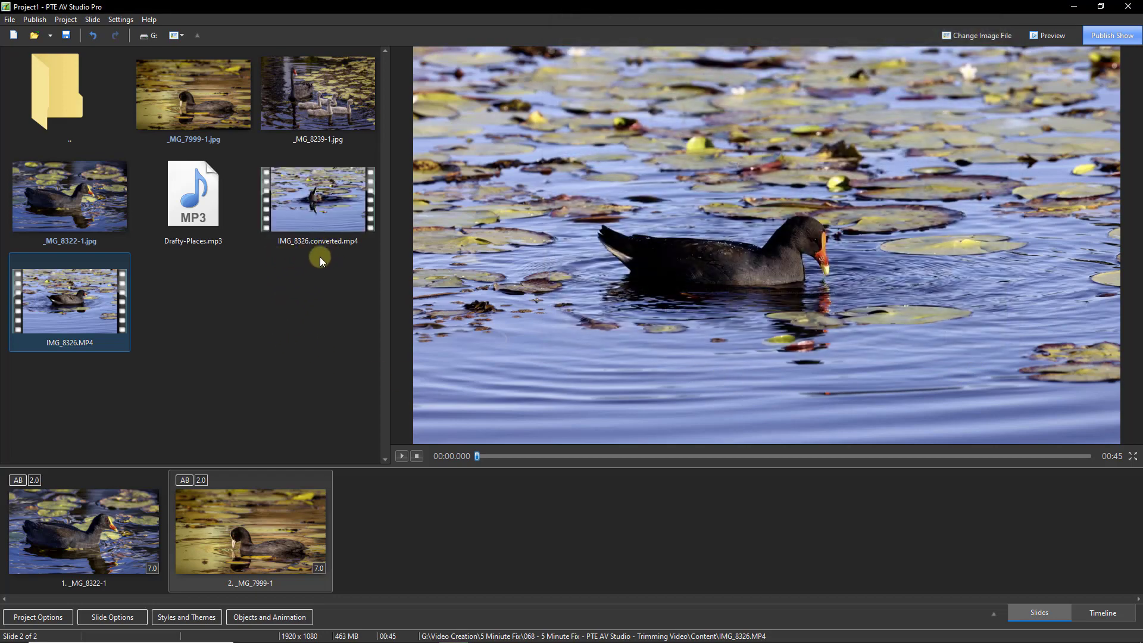
# Insert IMG_8326.converted.mp4 between slides 1 and 2 as the new slide 2.
pyautogui.moveTo(315, 194); pyautogui.dragTo(167, 530)
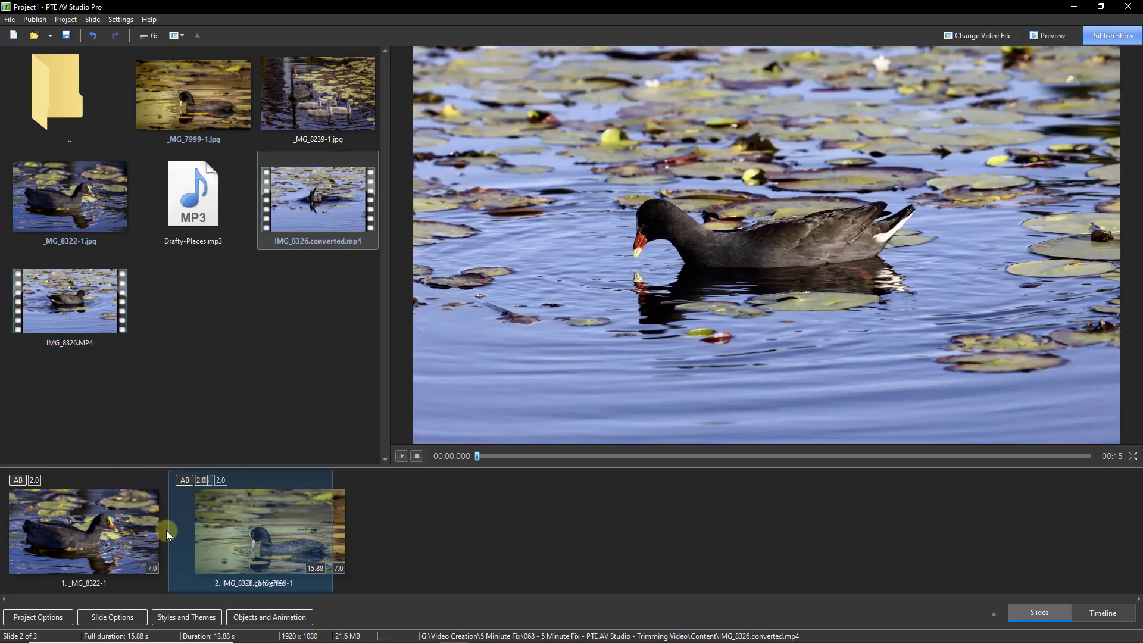